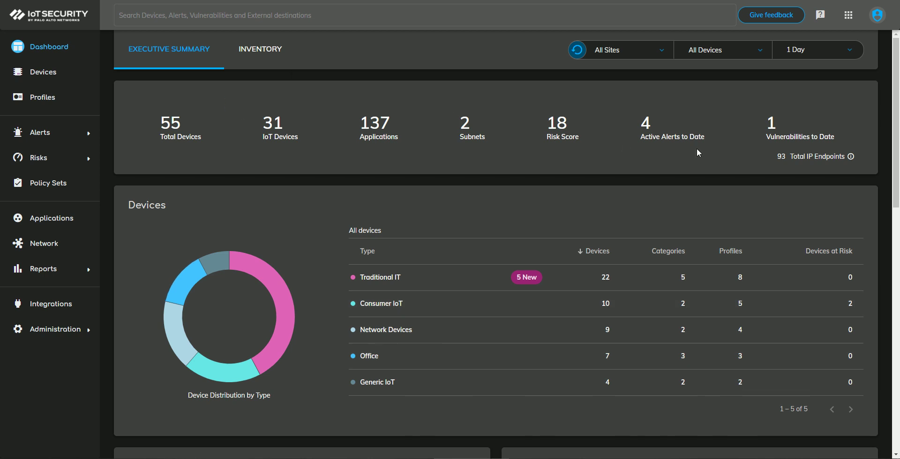
Step: Switch the dashboard to Inventory and browse the device categories and subnets
{"action": "left_click", "coordinate": [260, 49]}
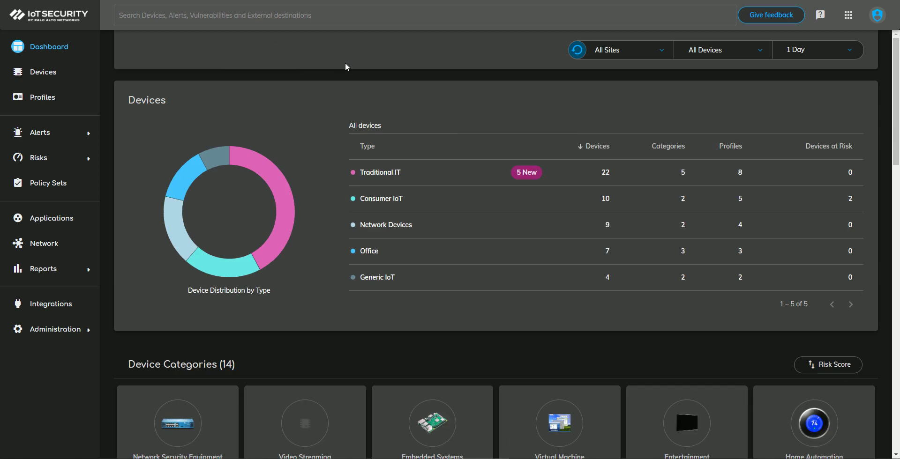
{"action": "scroll", "coordinate": [361, 114], "scroll_direction": "down", "scroll_amount": 5}
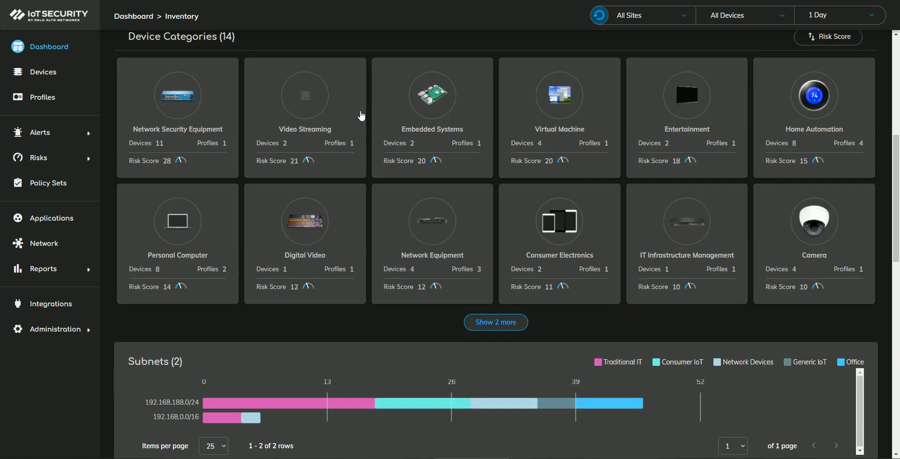
{"action": "scroll", "coordinate": [361, 115], "scroll_direction": "down", "scroll_amount": 5}
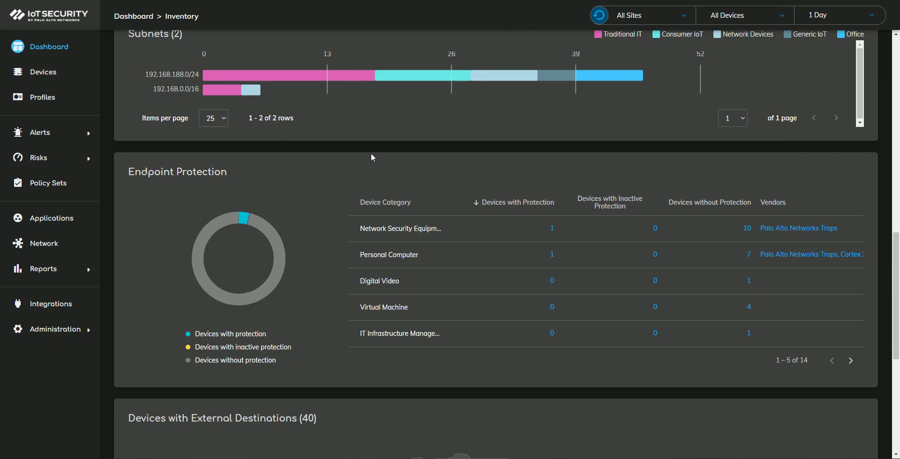
{"action": "scroll", "coordinate": [370, 158], "scroll_direction": "up", "scroll_amount": 4}
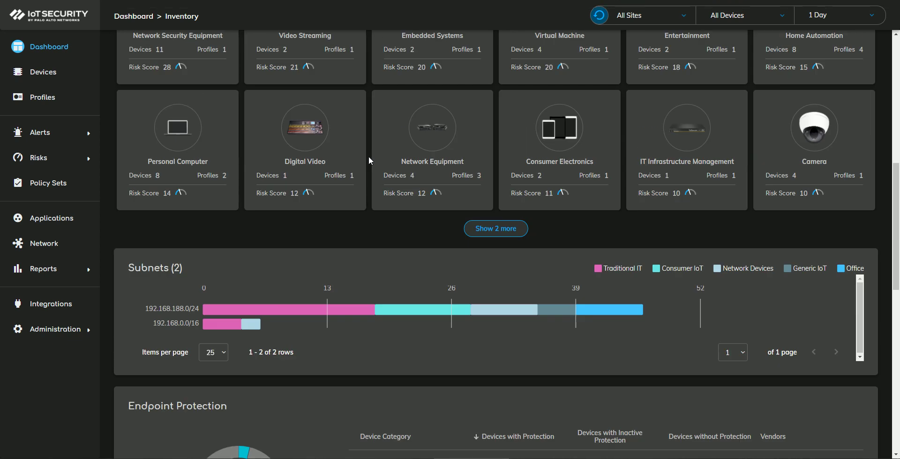
{"action": "scroll", "coordinate": [357, 176], "scroll_direction": "up", "scroll_amount": 2}
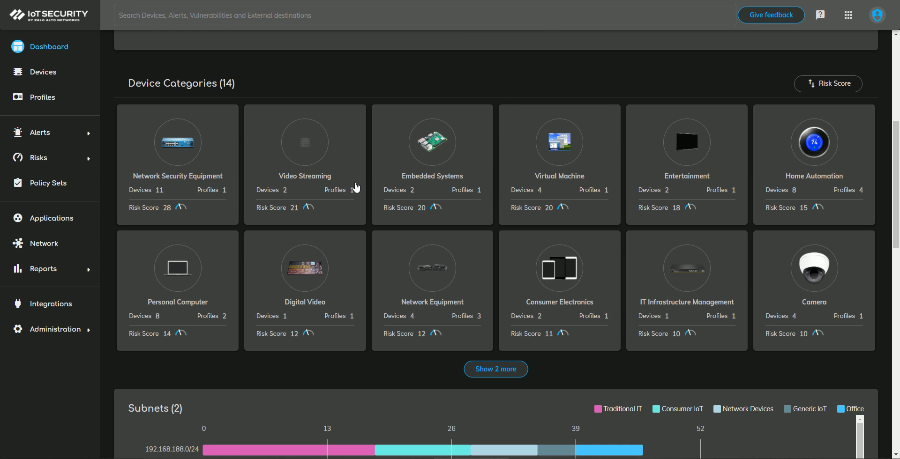
{"action": "scroll", "coordinate": [352, 189], "scroll_direction": "up", "scroll_amount": 5}
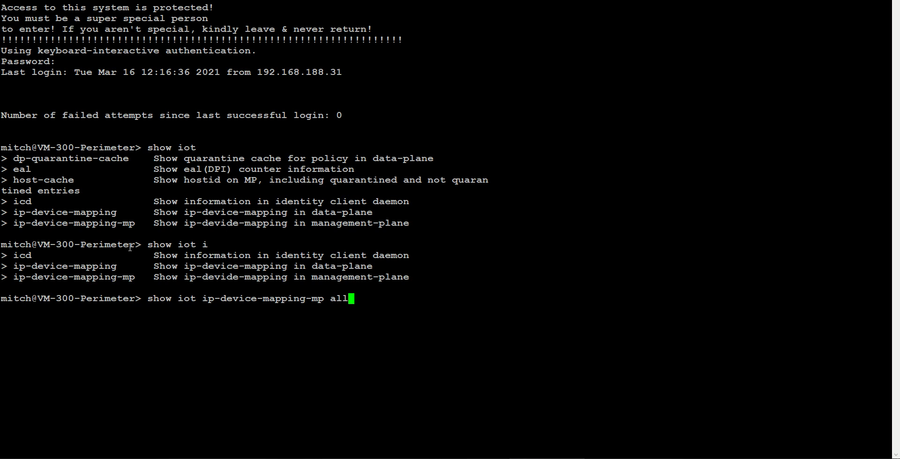
Step: Run 'show iot ip-device-mapping-mp all' to list 12 active of 43 mapped devices
{"action": "key", "text": "Return"}
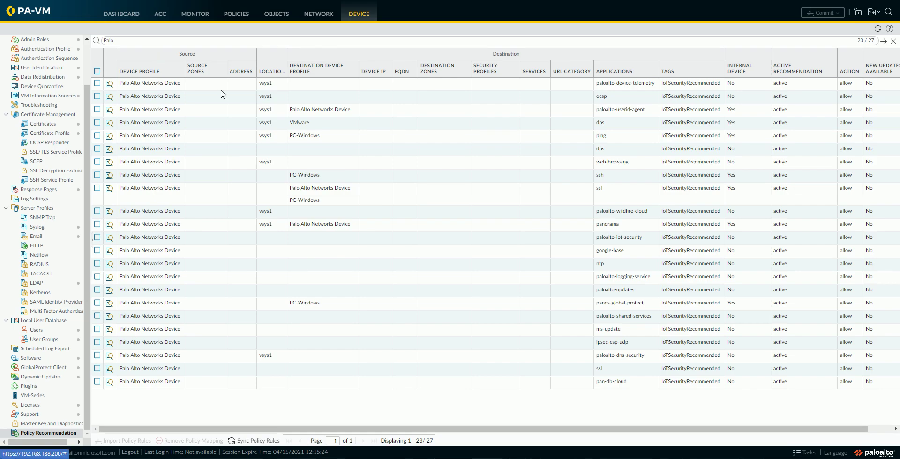
Step: View the traffic log filtered to source 192.168.188.117, scrolled right to reveal more columns
{"action": "left_click", "coordinate": [192, 16]}
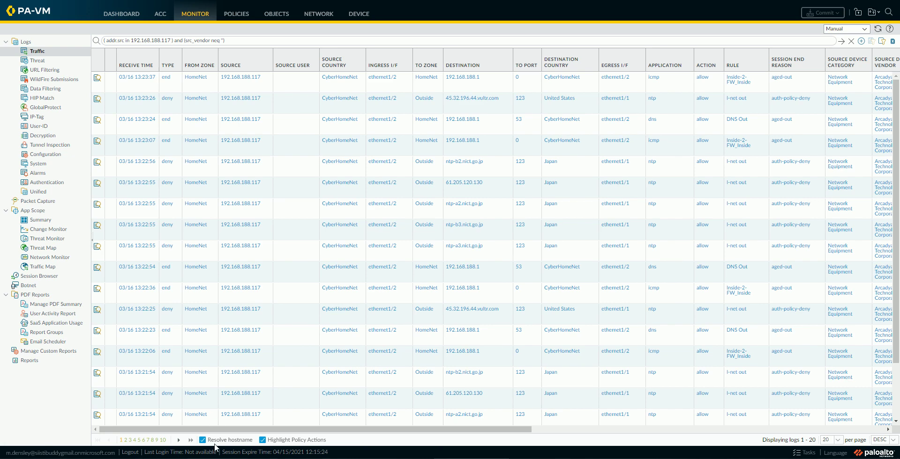
{"action": "left_click_drag", "start_coordinate": [220, 429], "coordinate": [420, 449]}
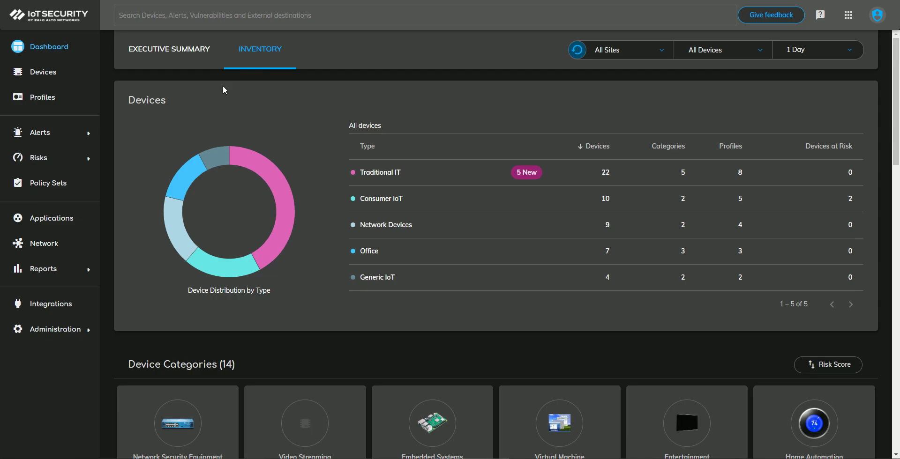
Step: Find device 4c:1b:86:26:f7:60 via search and review its Device Details page
{"action": "left_click", "coordinate": [187, 14]}
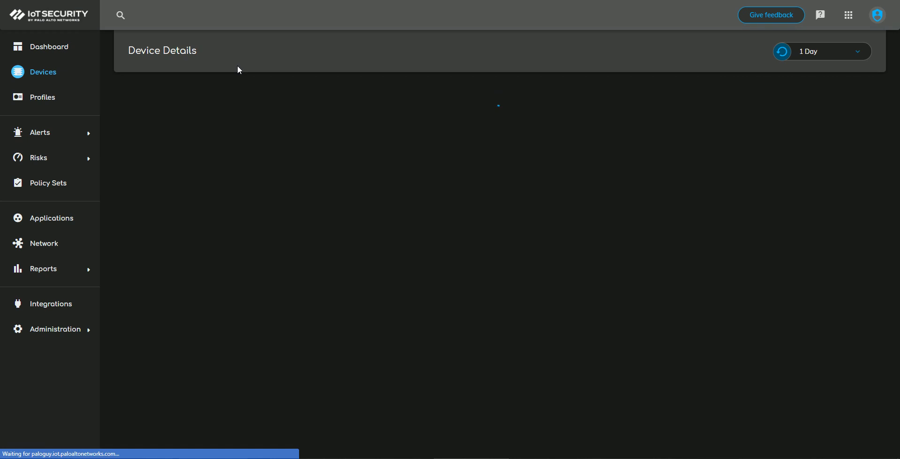
{"action": "scroll", "coordinate": [252, 91], "scroll_direction": "down", "scroll_amount": 5}
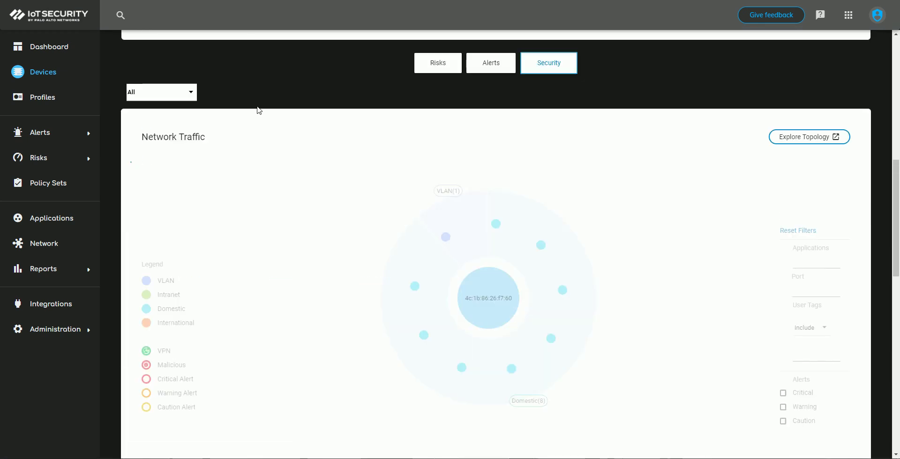
{"action": "scroll", "coordinate": [256, 110], "scroll_direction": "up", "scroll_amount": 5}
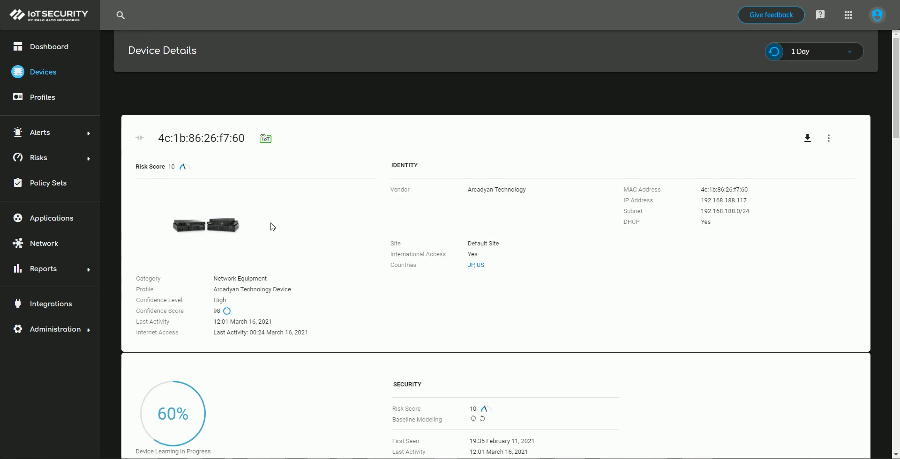
Step: Scroll to the Network Usage chart and highlight the avpro.global.yamaha.com domain
{"action": "scroll", "coordinate": [261, 268], "scroll_direction": "down", "scroll_amount": 2}
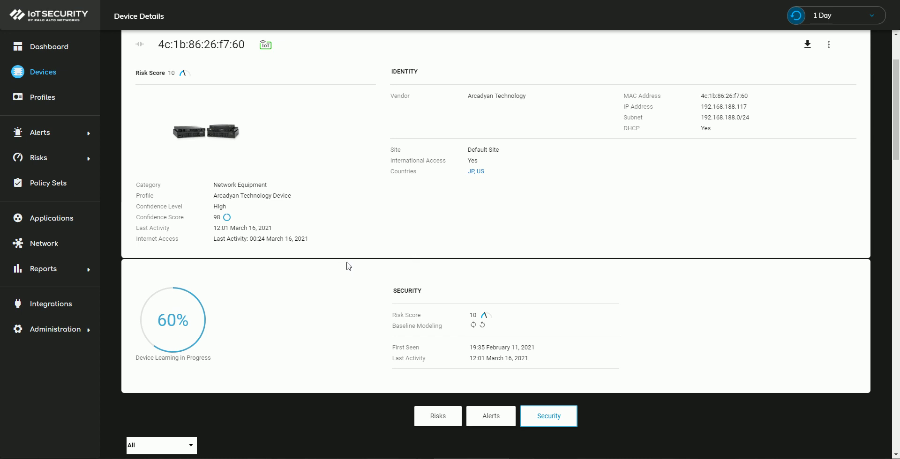
{"action": "scroll", "coordinate": [341, 260], "scroll_direction": "down", "scroll_amount": 9}
{"action": "scroll", "coordinate": [341, 265], "scroll_direction": "down", "scroll_amount": 4}
{"action": "scroll", "coordinate": [341, 266], "scroll_direction": "down", "scroll_amount": 3}
{"action": "scroll", "coordinate": [341, 266], "scroll_direction": "down", "scroll_amount": 3}
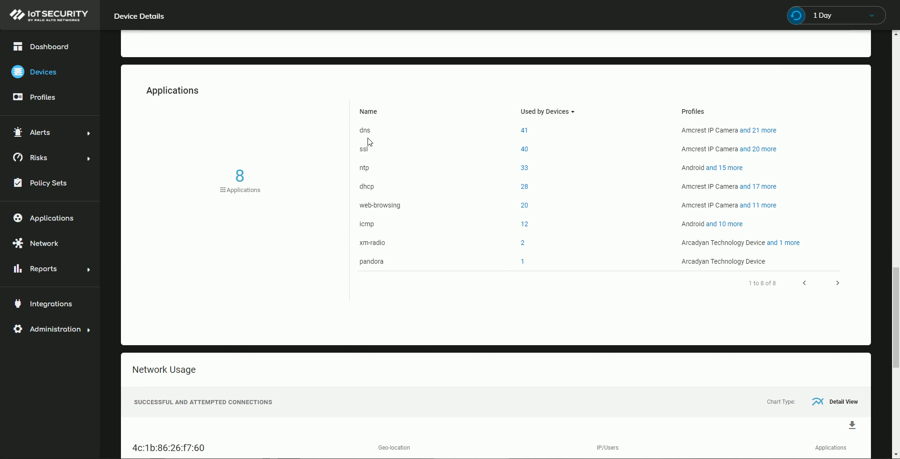
{"action": "scroll", "coordinate": [363, 240], "scroll_direction": "down", "scroll_amount": 7}
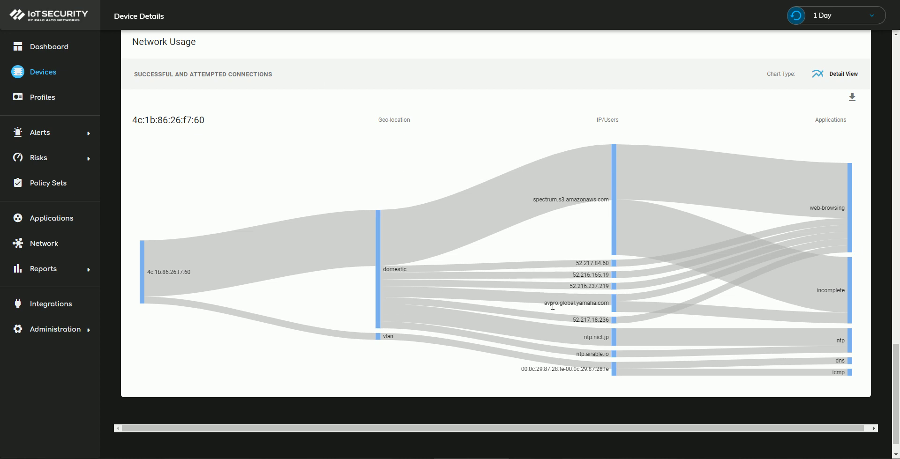
{"action": "left_click_drag", "start_coordinate": [574, 302], "coordinate": [605, 304]}
Step: Edit the device: Vendor 'Yamaha', Description 'Yamaha Stereo', then save and confirm
{"action": "left_click", "coordinate": [539, 139]}
{"action": "left_click_drag", "start_coordinate": [895, 364], "coordinate": [866, 82]}
{"action": "left_click", "coordinate": [828, 137]}
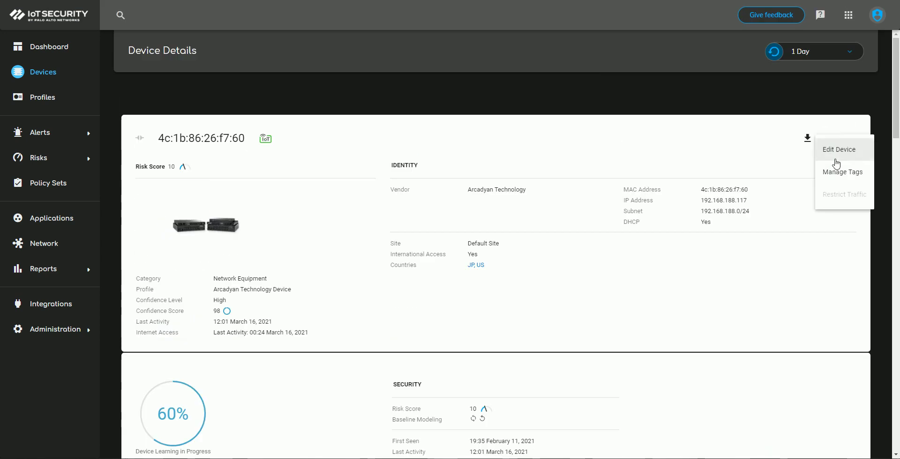
{"action": "left_click", "coordinate": [839, 150]}
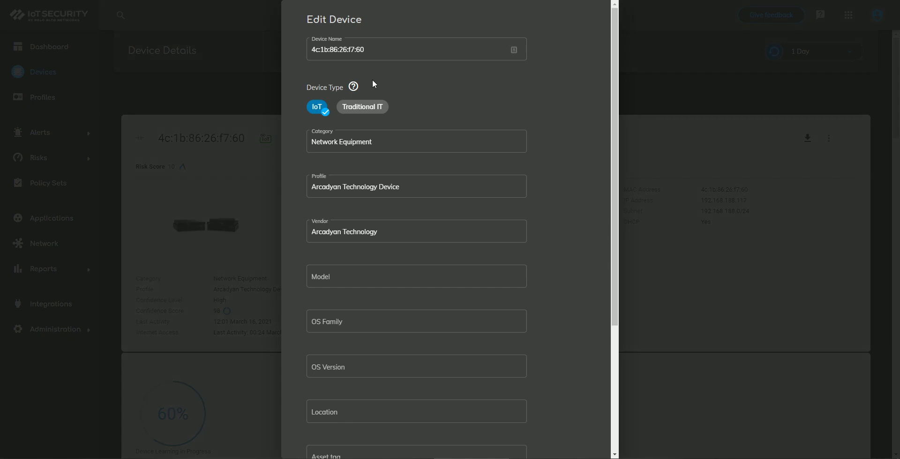
{"action": "left_click", "coordinate": [382, 236]}
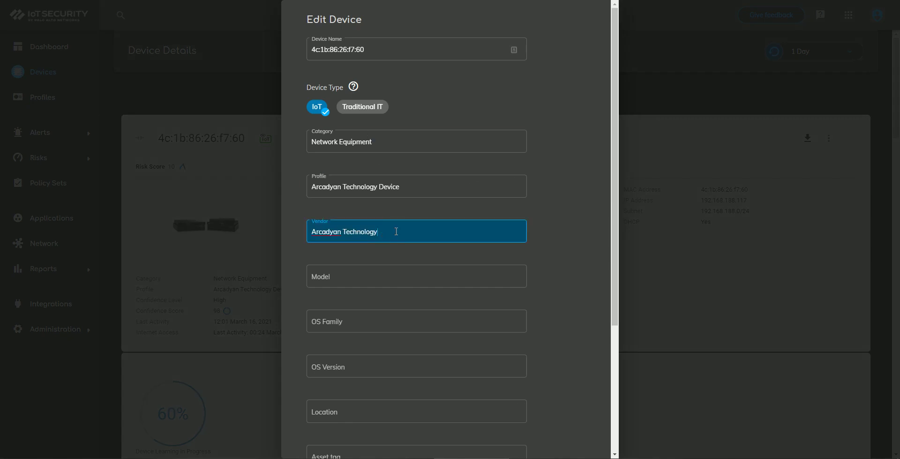
{"action": "left_click_drag", "start_coordinate": [395, 234], "coordinate": [295, 233]}
{"action": "type", "text": "Yamaha"}
{"action": "scroll", "coordinate": [375, 239], "scroll_direction": "down", "scroll_amount": 4}
{"action": "left_click", "coordinate": [371, 372]}
{"action": "type", "text": "Yamaha Stereo"}
{"action": "left_click", "coordinate": [564, 425]}
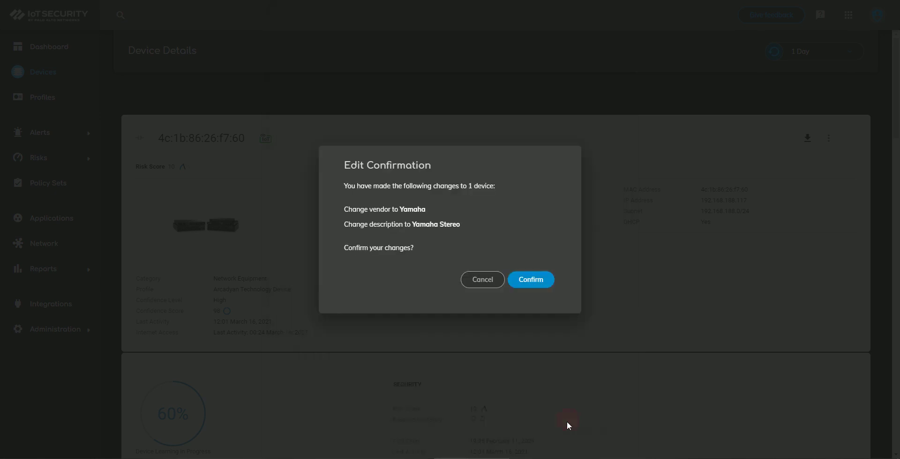
{"action": "left_click", "coordinate": [539, 282]}
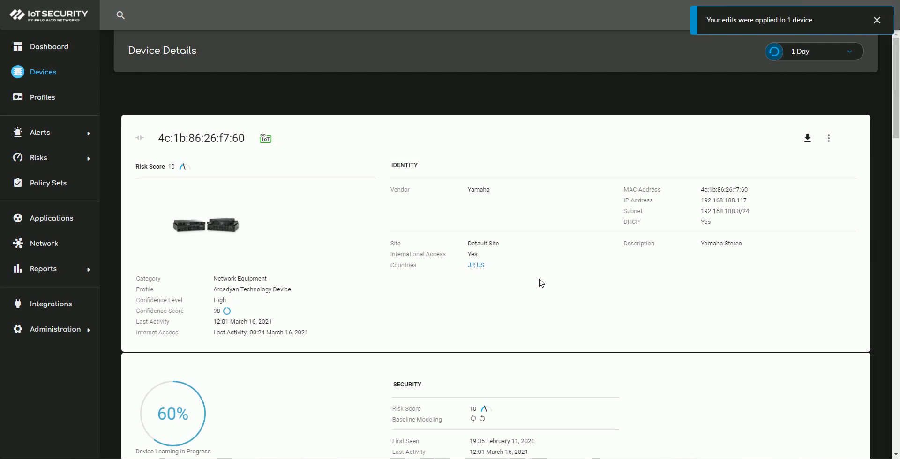
Step: Browse the dashboard inventory widgets, then view Policy Sets: 3 active sets across 18 profiles
{"action": "left_click", "coordinate": [57, 55]}
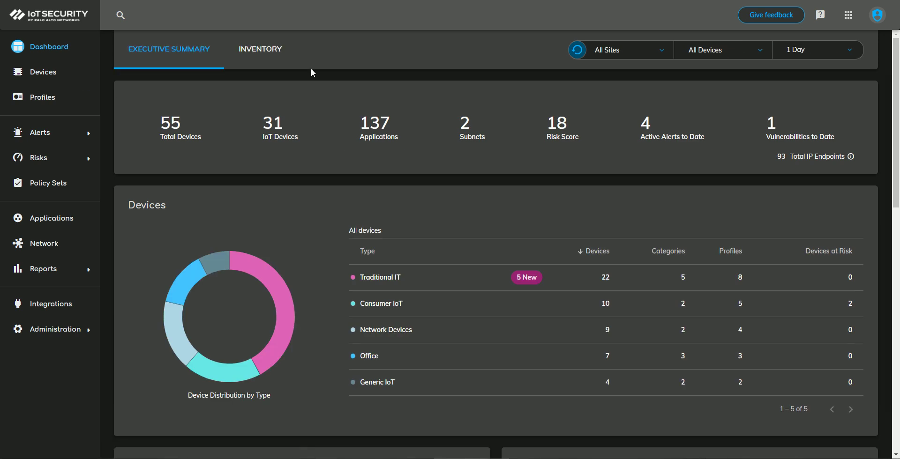
{"action": "left_click", "coordinate": [280, 50]}
{"action": "scroll", "coordinate": [411, 192], "scroll_direction": "down", "scroll_amount": 4}
{"action": "scroll", "coordinate": [411, 194], "scroll_direction": "down", "scroll_amount": 1}
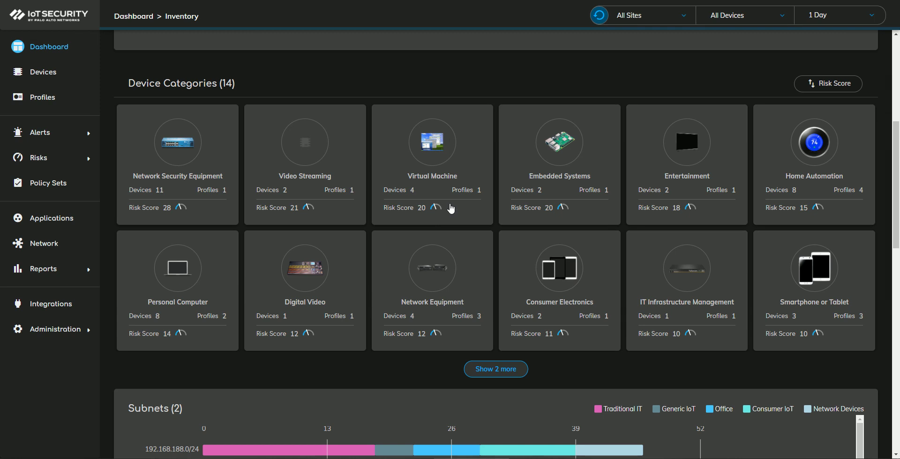
{"action": "mouse_move", "coordinate": [442, 286]}
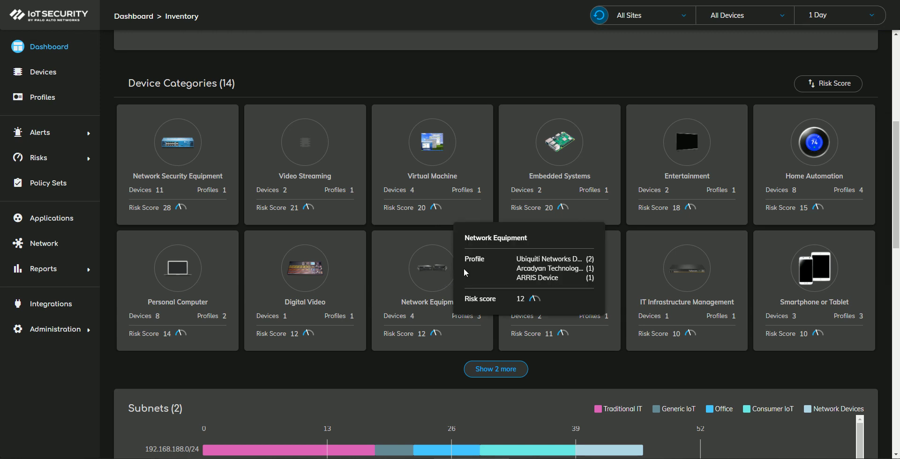
{"action": "scroll", "coordinate": [426, 260], "scroll_direction": "down", "scroll_amount": 7}
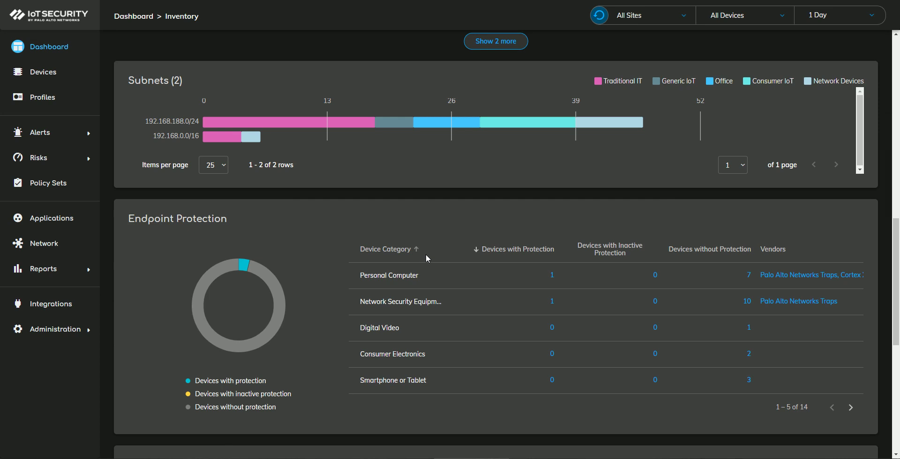
{"action": "scroll", "coordinate": [426, 256], "scroll_direction": "down", "scroll_amount": 6}
{"action": "scroll", "coordinate": [425, 257], "scroll_direction": "down", "scroll_amount": 3}
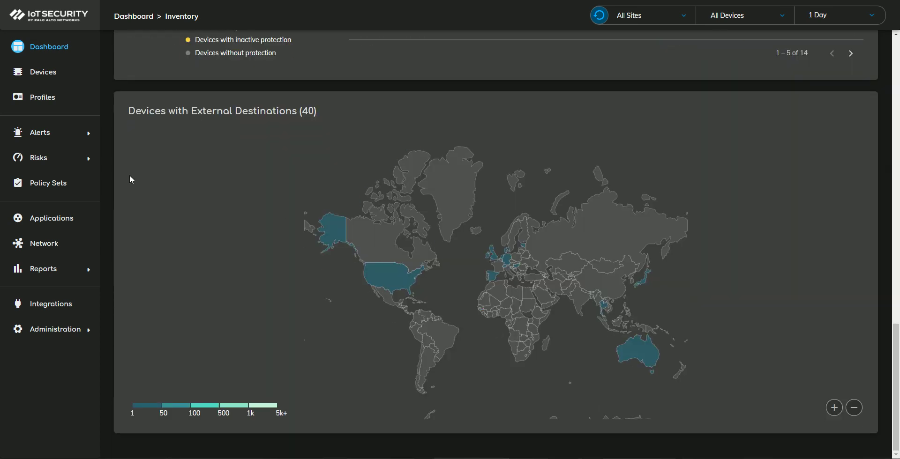
{"action": "left_click", "coordinate": [64, 182]}
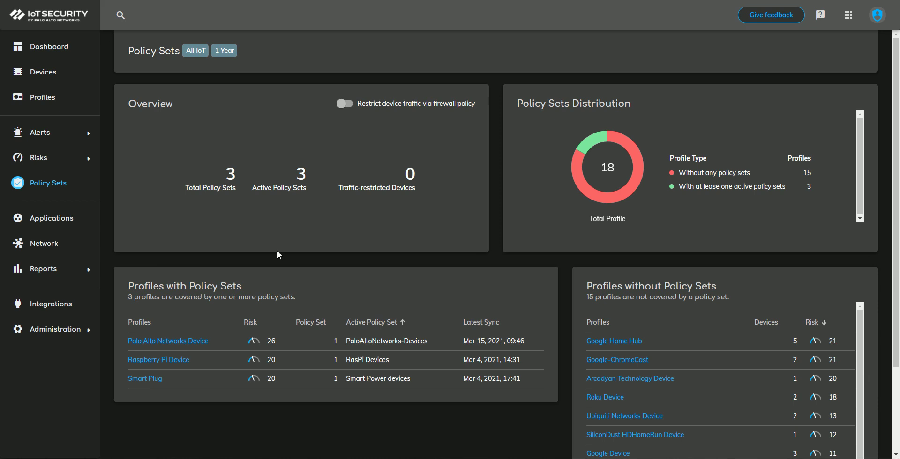
Step: Browse the Devices Inventory table listing 55 devices
{"action": "left_click", "coordinate": [47, 72]}
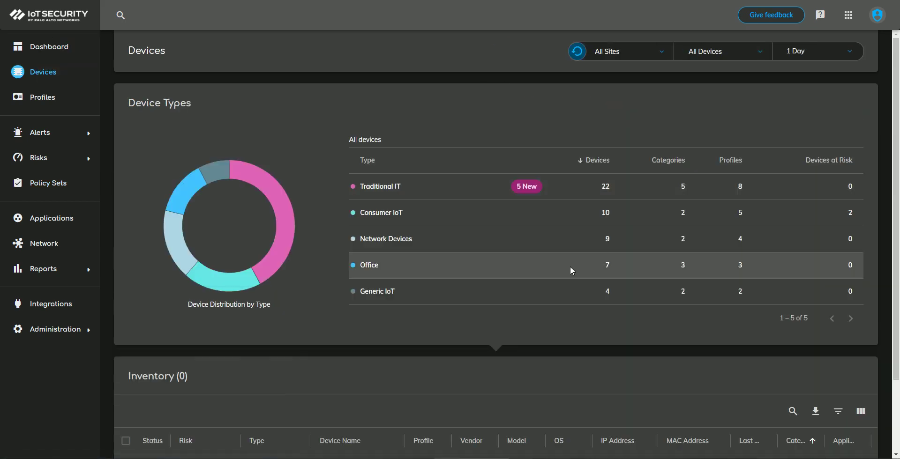
{"action": "scroll", "coordinate": [572, 267], "scroll_direction": "down", "scroll_amount": 3}
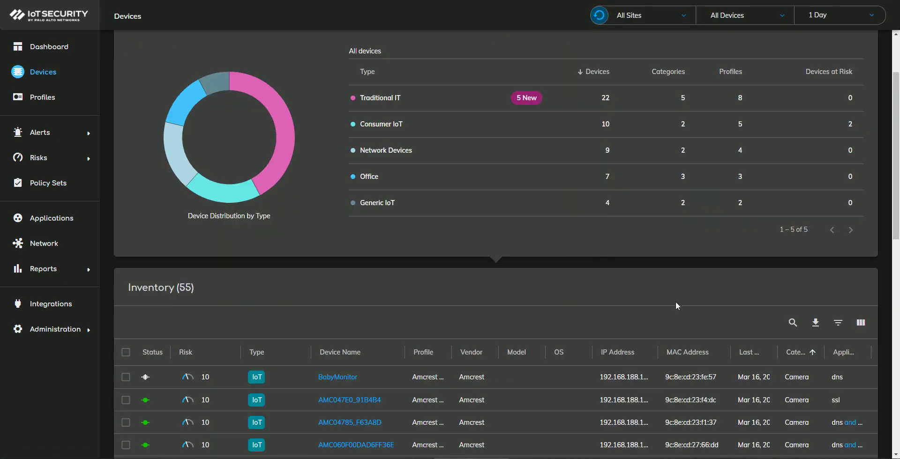
{"action": "scroll", "coordinate": [675, 313], "scroll_direction": "down", "scroll_amount": 5}
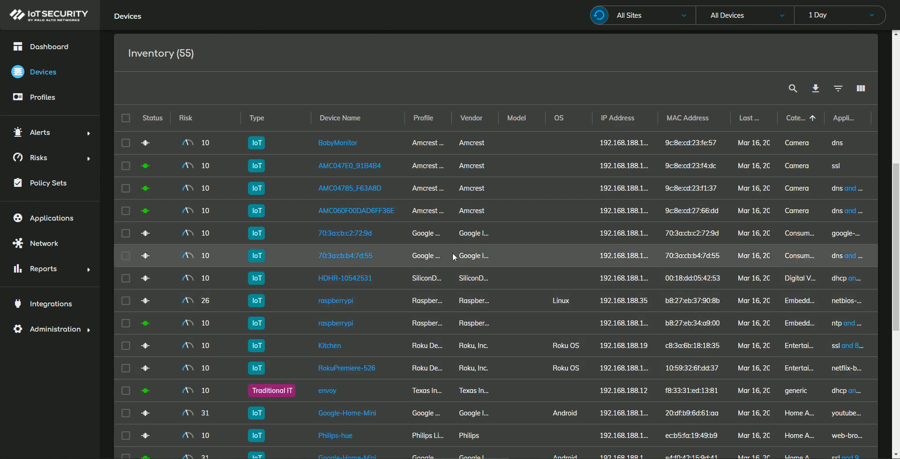
{"action": "scroll", "coordinate": [483, 253], "scroll_direction": "up", "scroll_amount": 6}
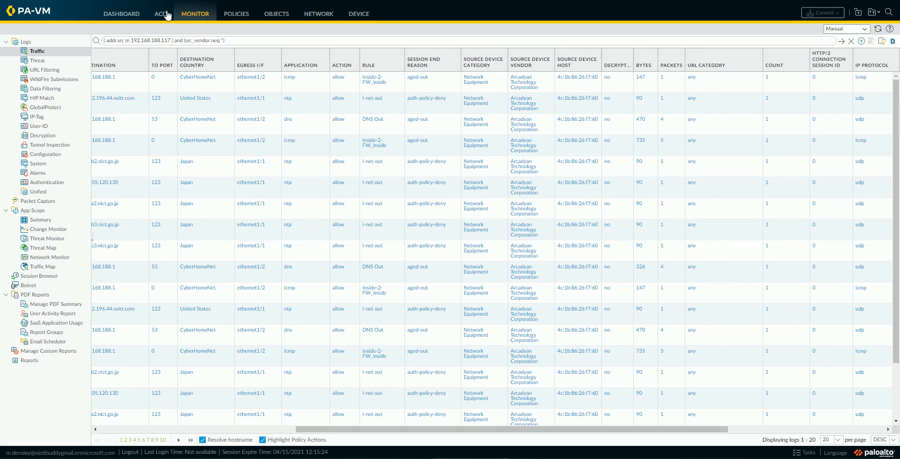
Step: Select the pan-db-cloud recommended rule, cancel its import, and view Security rules matching Camera
{"action": "left_click", "coordinate": [360, 15]}
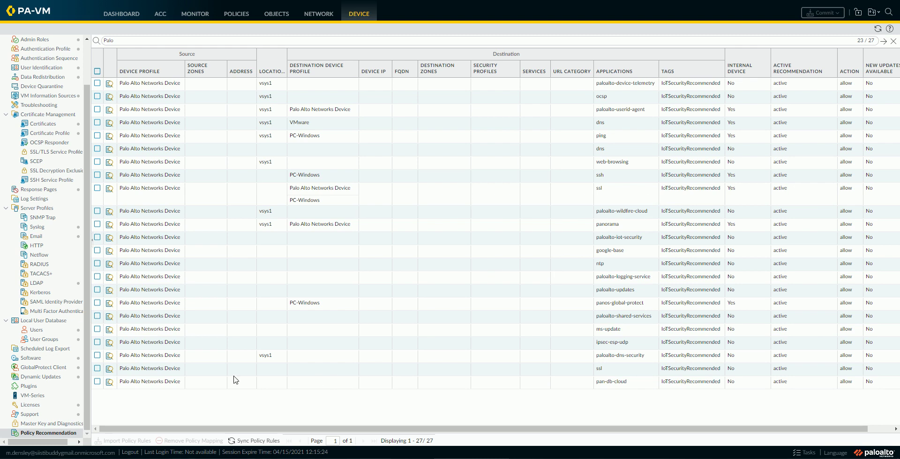
{"action": "left_click", "coordinate": [97, 382]}
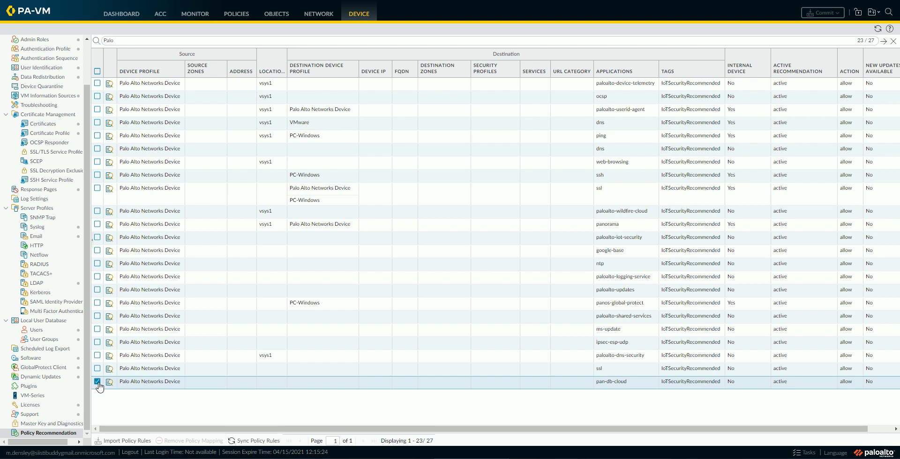
{"action": "left_click", "coordinate": [123, 441]}
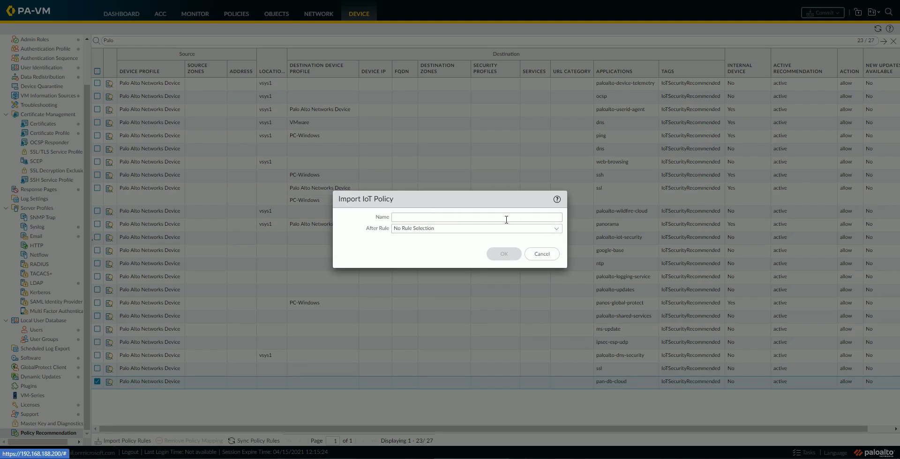
{"action": "left_click", "coordinate": [555, 229]}
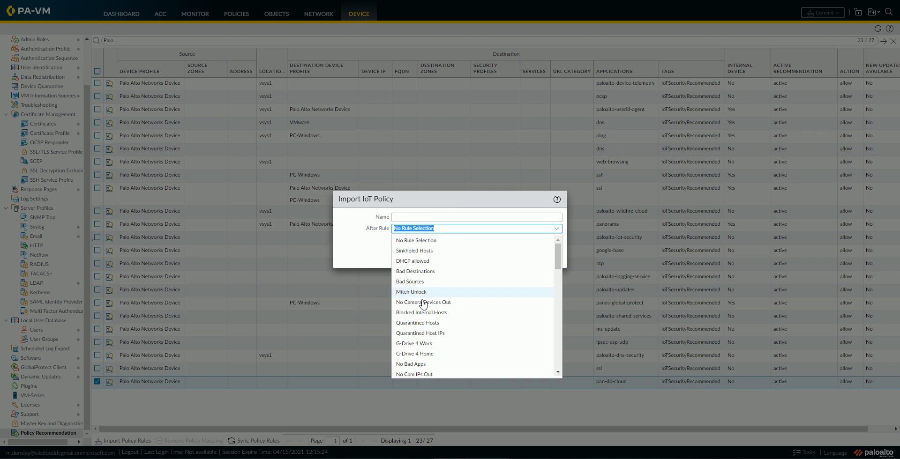
{"action": "left_click", "coordinate": [373, 271]}
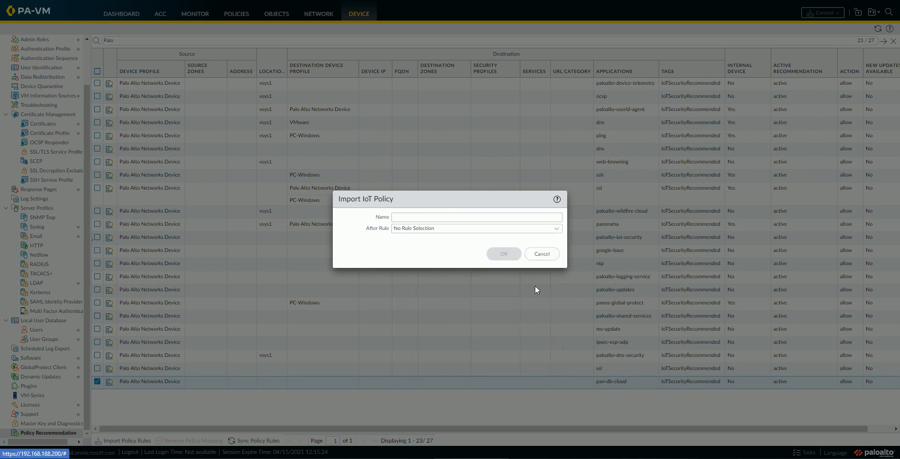
{"action": "left_click", "coordinate": [543, 257]}
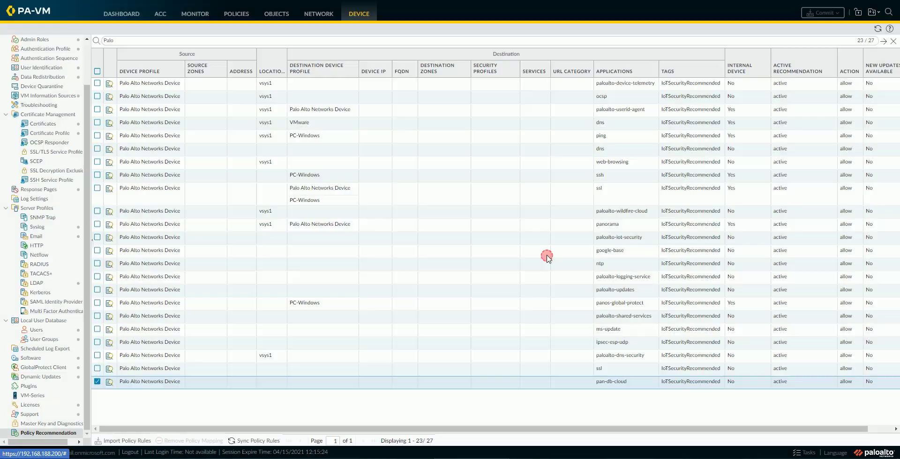
{"action": "left_click", "coordinate": [235, 14]}
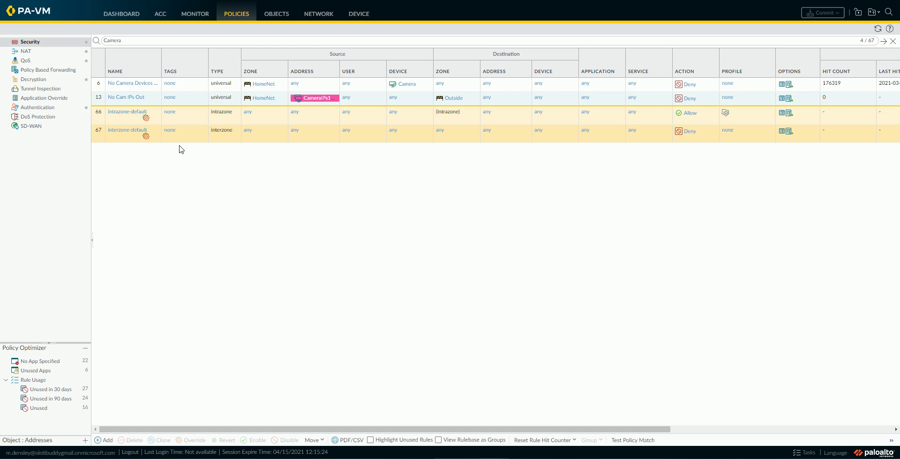
{"action": "left_click", "coordinate": [115, 84]}
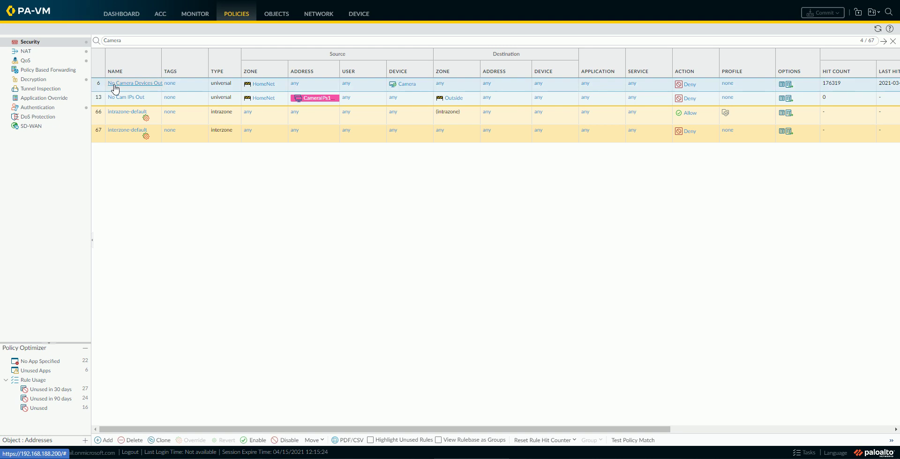
{"action": "left_click", "coordinate": [253, 169]}
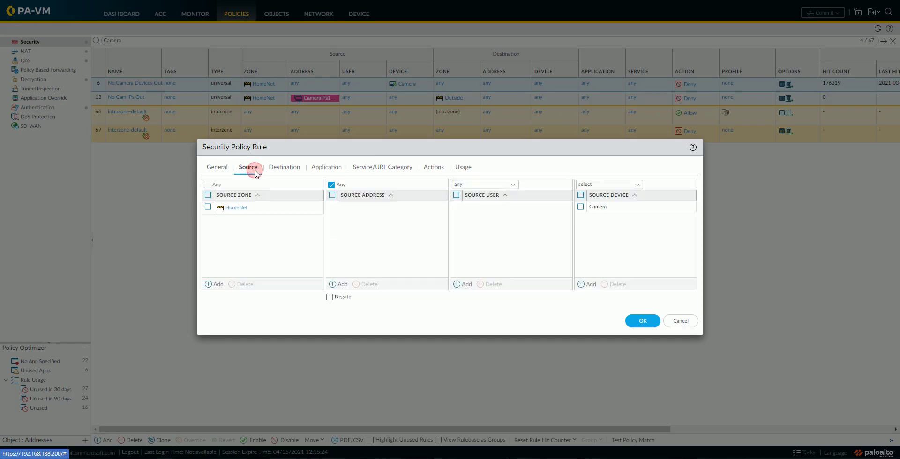
{"action": "left_click", "coordinate": [597, 212]}
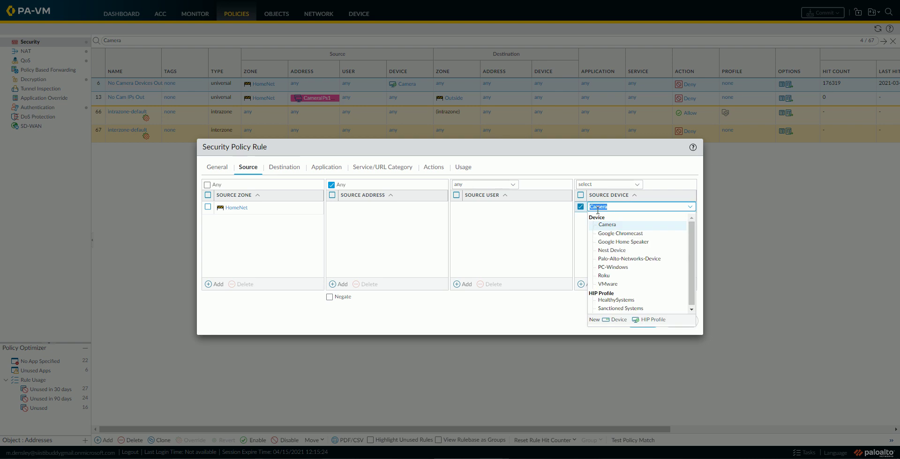
{"action": "left_click", "coordinate": [584, 171]}
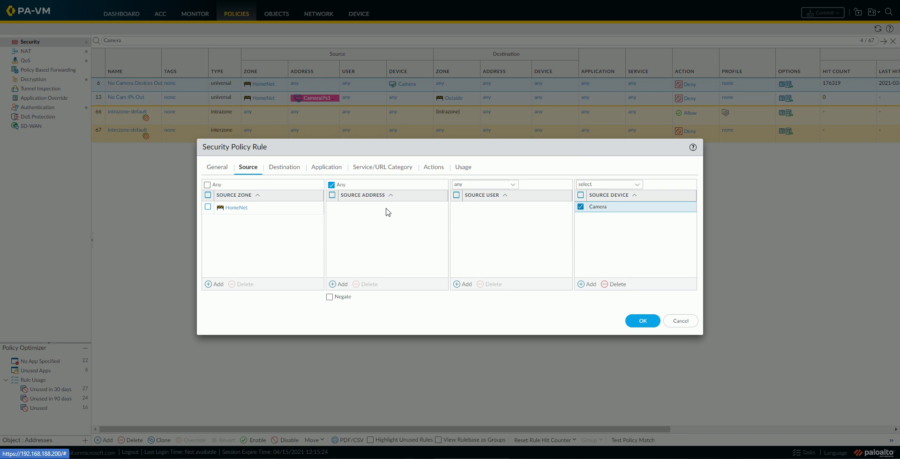
{"action": "left_click", "coordinate": [675, 322]}
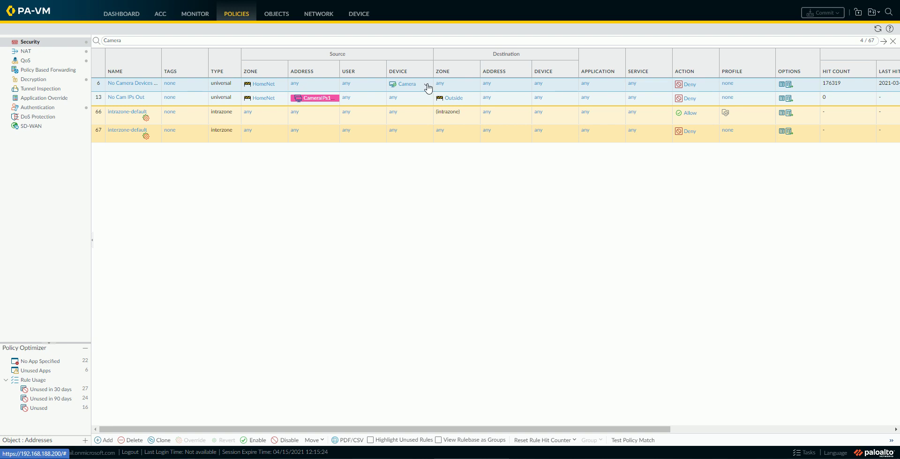
Step: Open the Log Viewer for the 'No Camera Devices Out' rule's traffic
{"action": "left_click", "coordinate": [169, 87]}
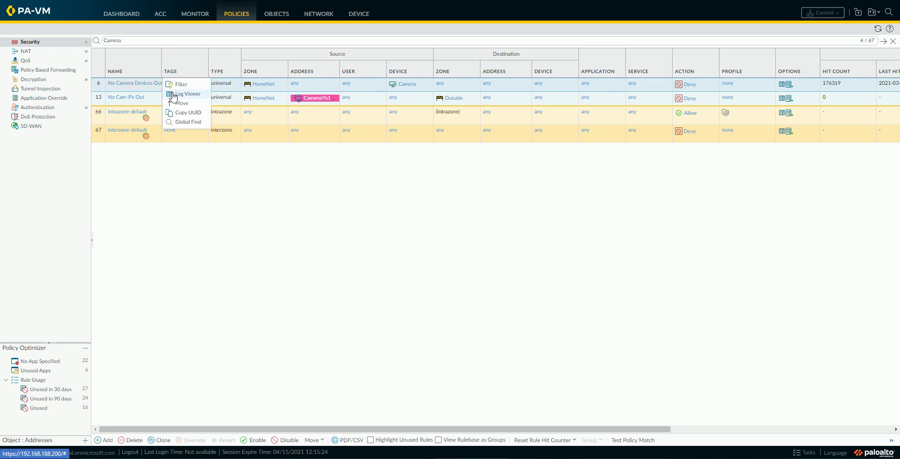
{"action": "left_click", "coordinate": [174, 92]}
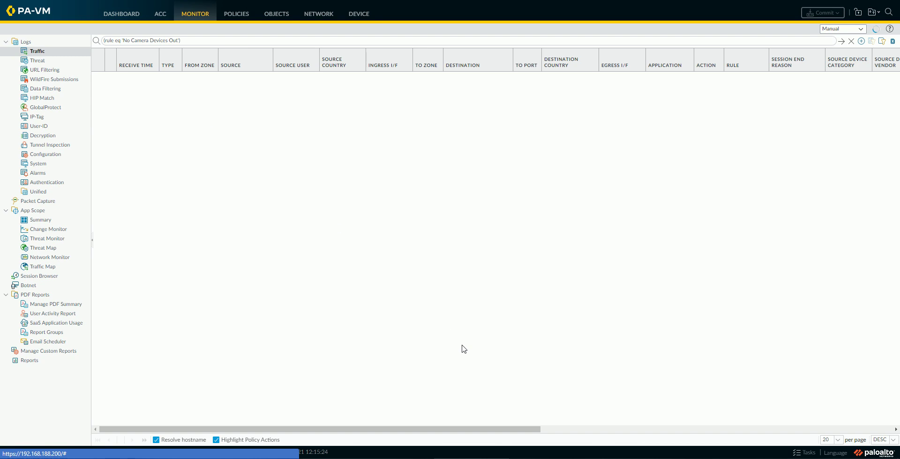